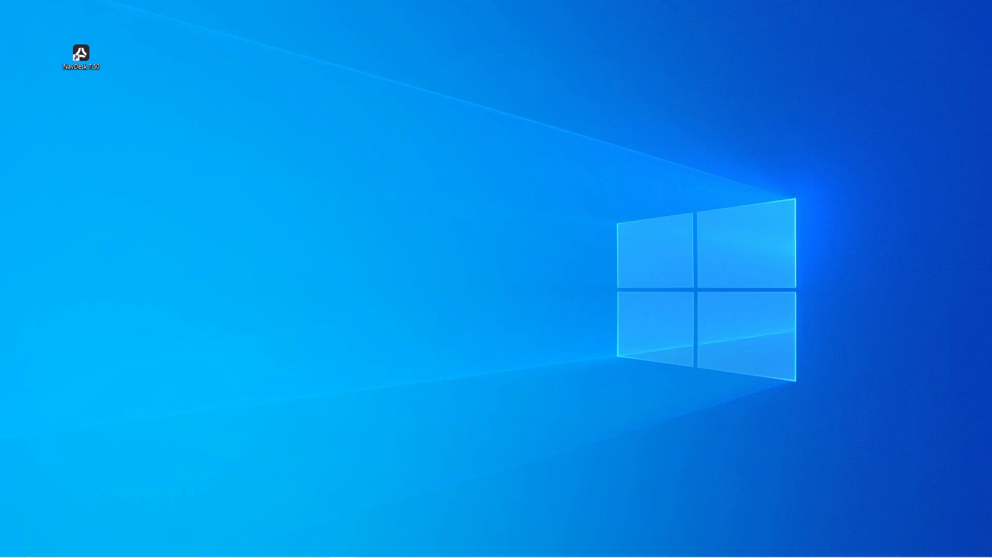
Launch NavDesk 7.50 from the desktop and dismiss the Backup Reminder.
double_click(81, 57)
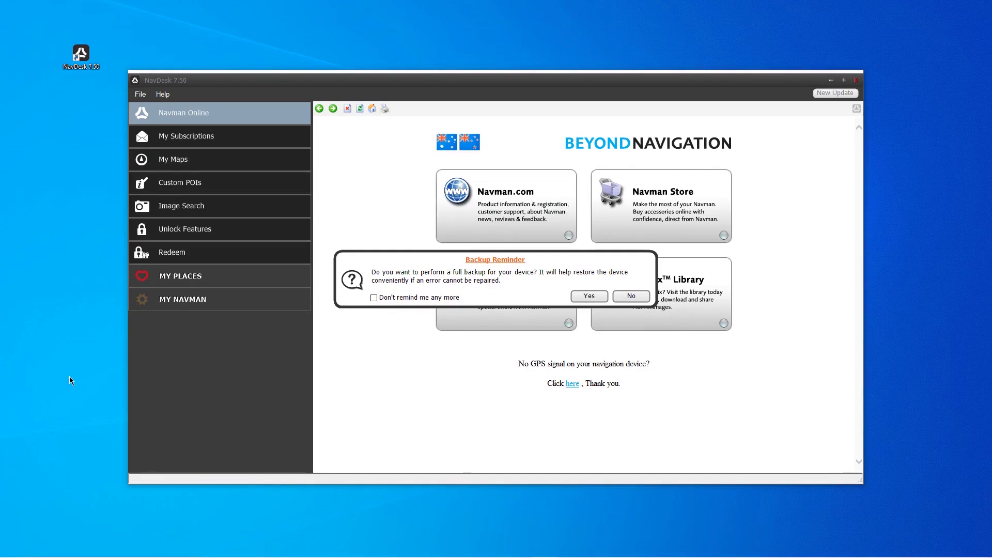
click(630, 297)
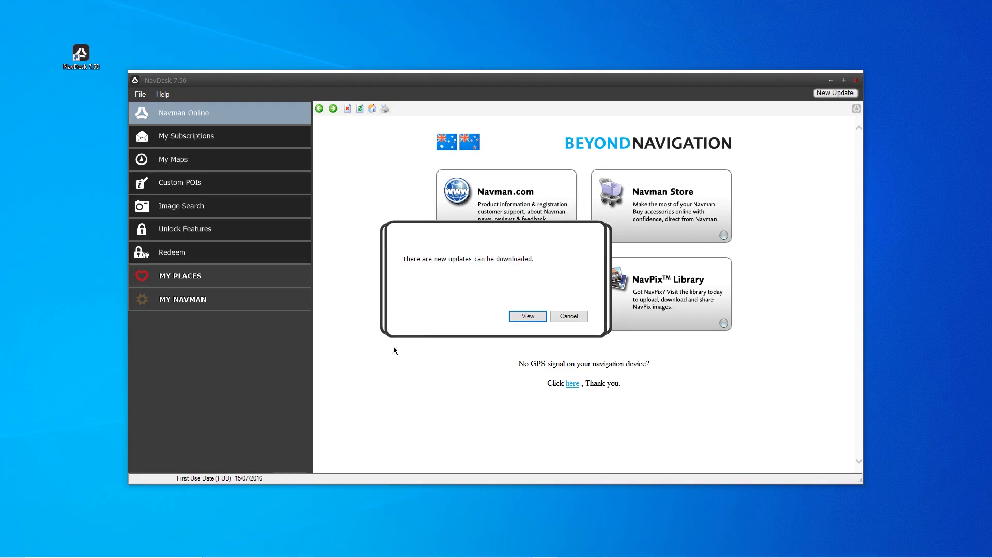
View the available Australia and New Zealand map update packages.
click(527, 315)
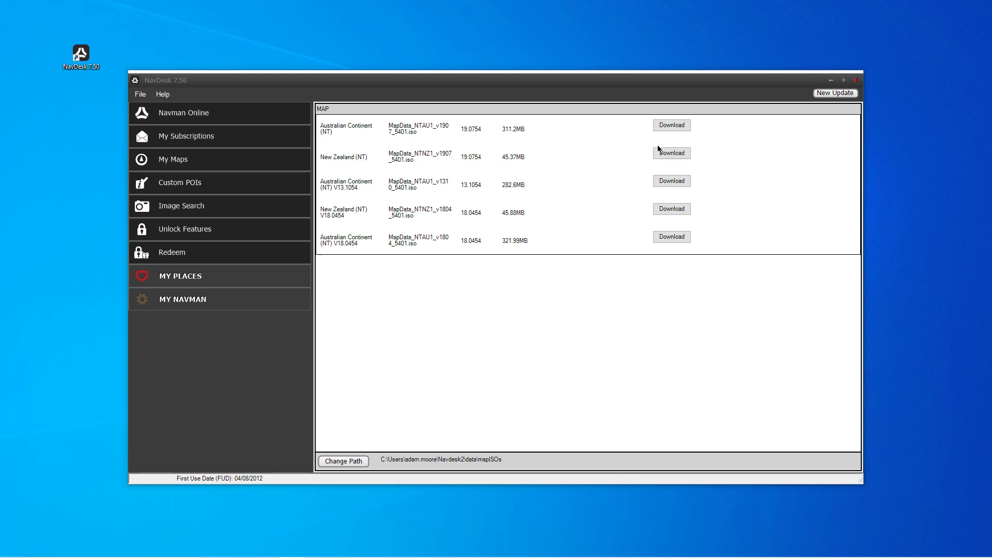
Install New Zealand (NT) 19.0754 onto the NAVMAN EZY100T and confirm completion.
click(672, 154)
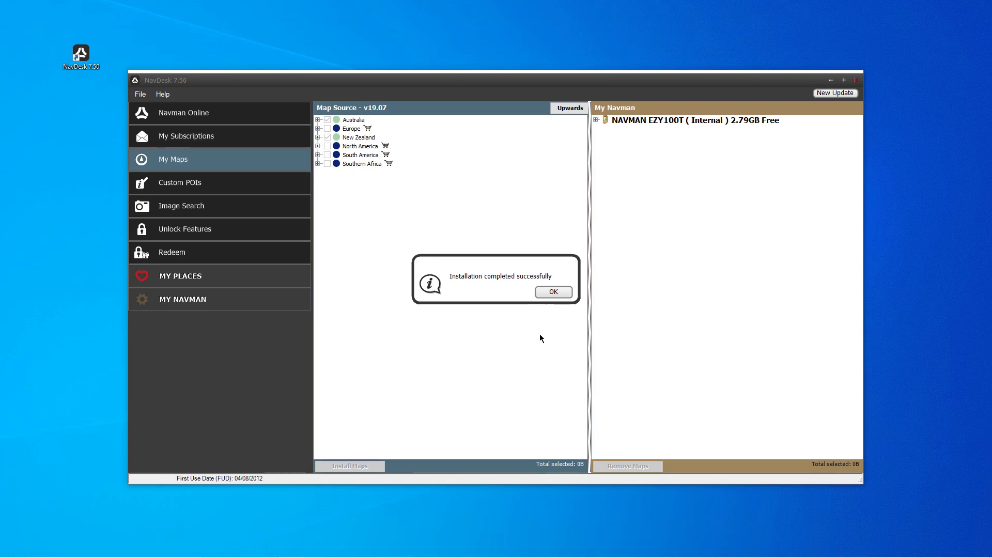
click(548, 292)
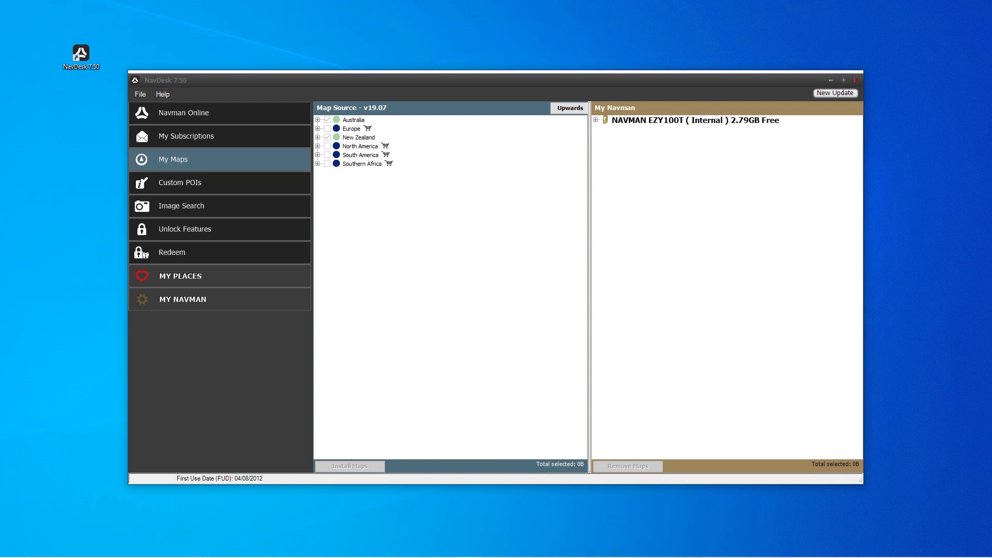
Install Australian Continent (NT) 19.0754 onto the NAVMAN EZY100T and confirm completion.
click(828, 97)
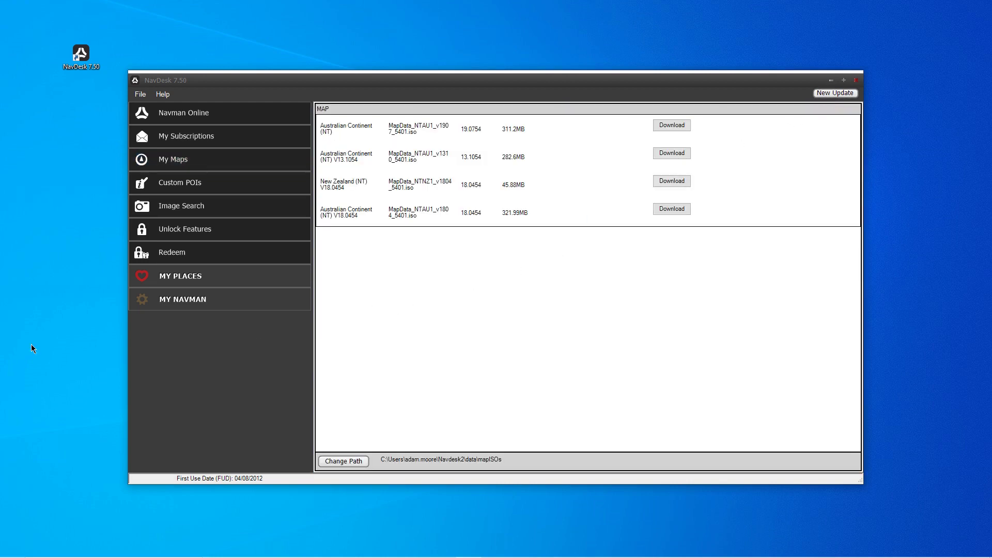
click(667, 127)
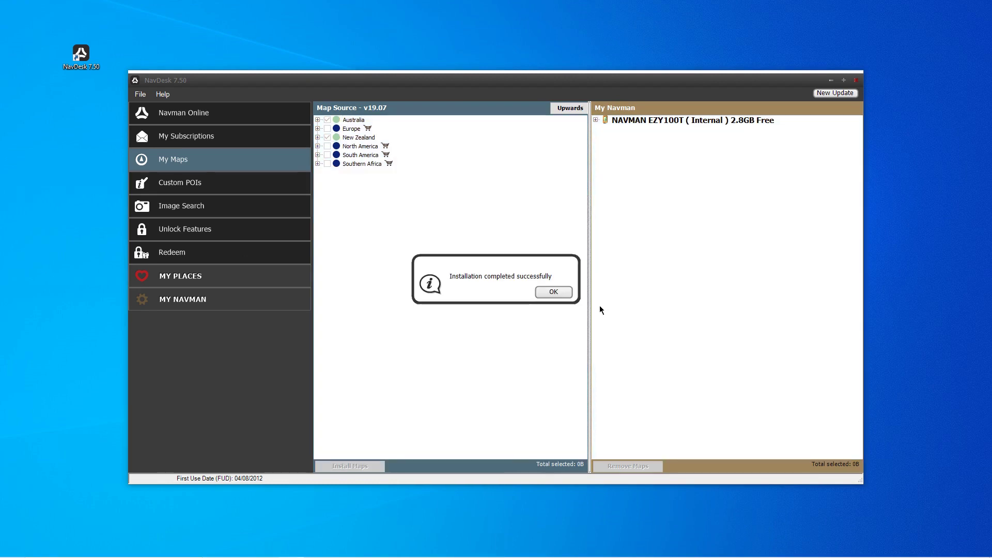
click(565, 294)
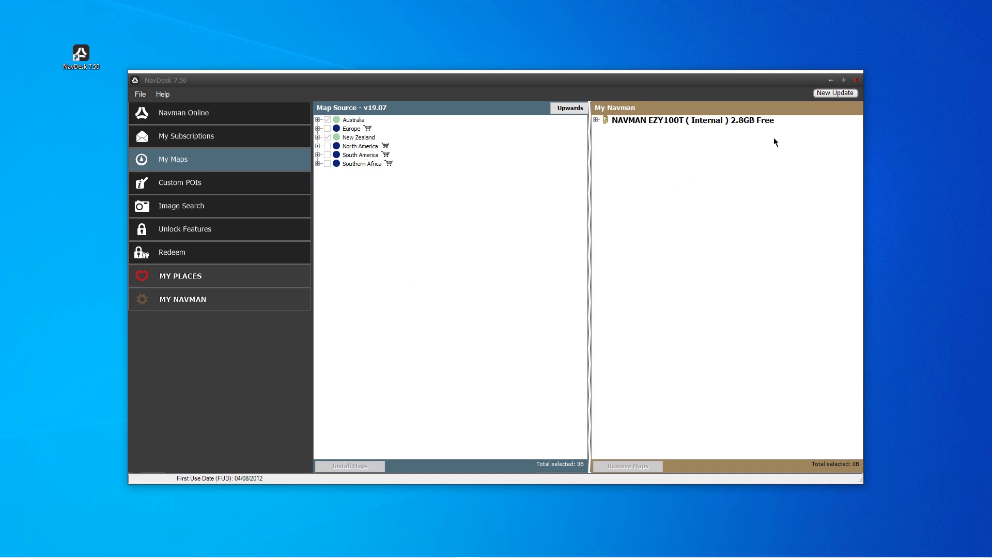
Close the NavDesk window, returning to the Windows desktop.
click(857, 80)
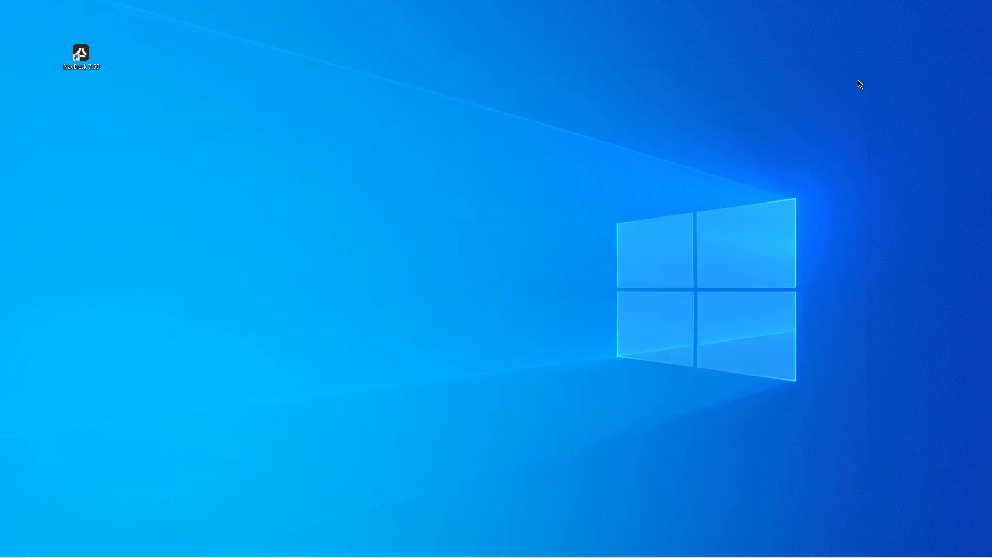